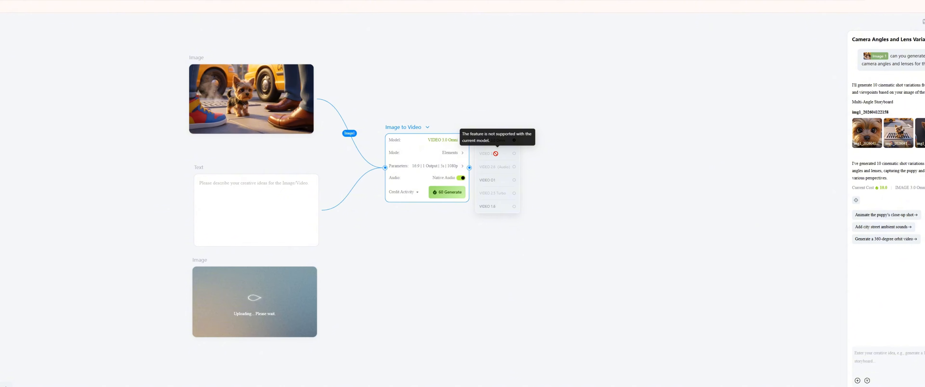
Link the puppy reference image as a second input and generate the video from the pasted Yorkie "scampersnuff" prompt.
left_click(398, 263)
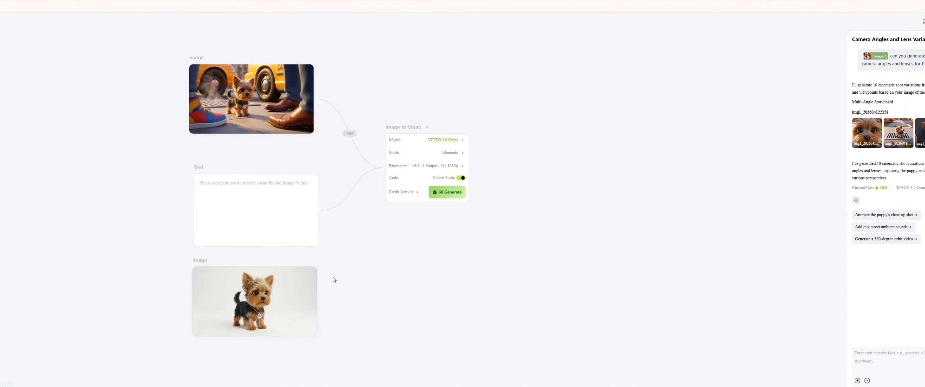
left_click_drag(316, 303, 381, 178)
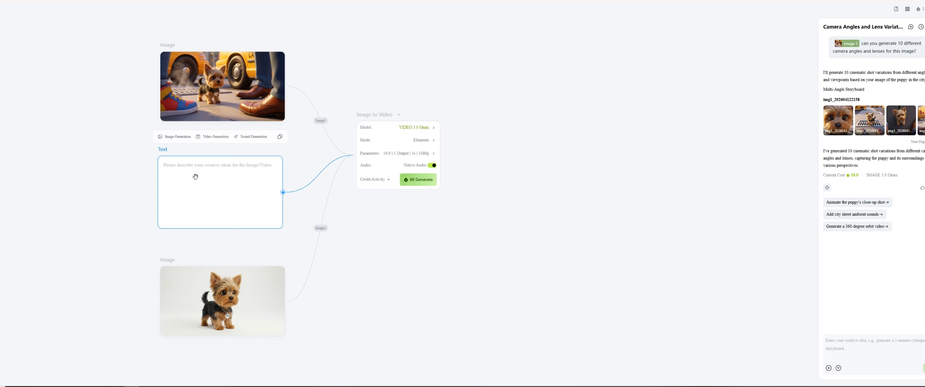
key("ctrl+v")
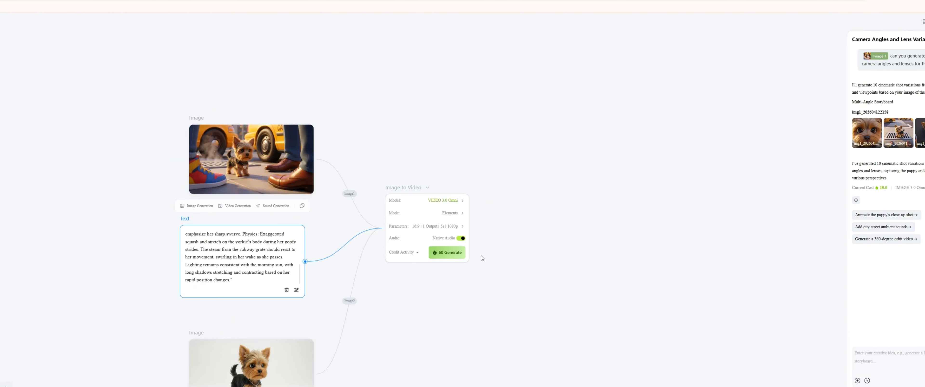
left_click(450, 255)
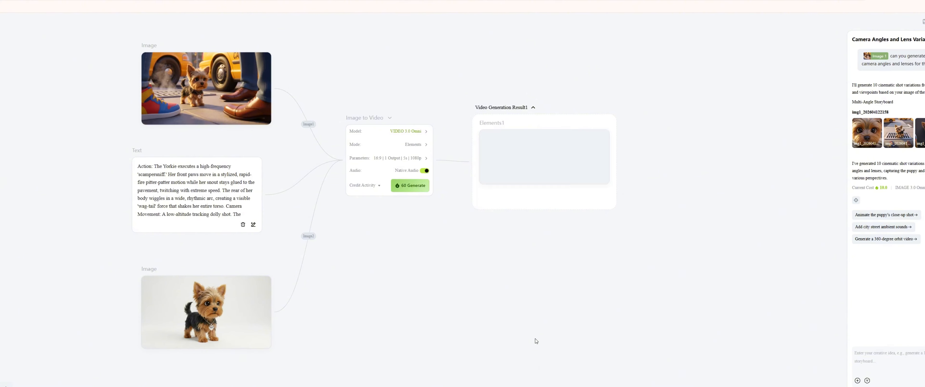
Play the generated Yorkie video at full size and return to the canvas.
mouse_move(537, 176)
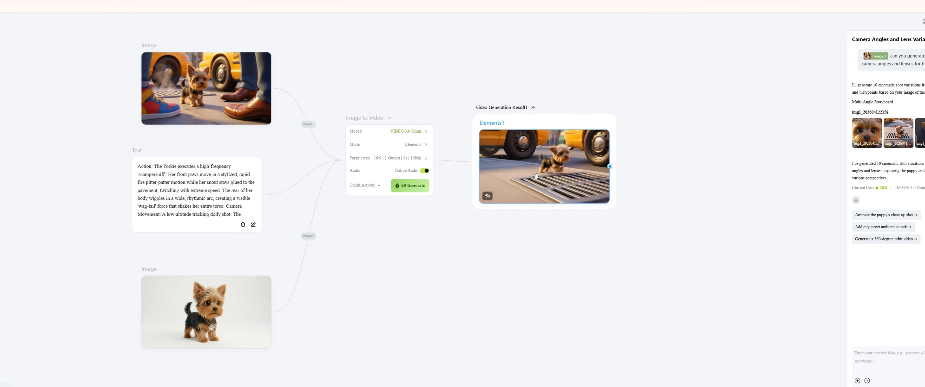
left_click(538, 178)
left_click(537, 179)
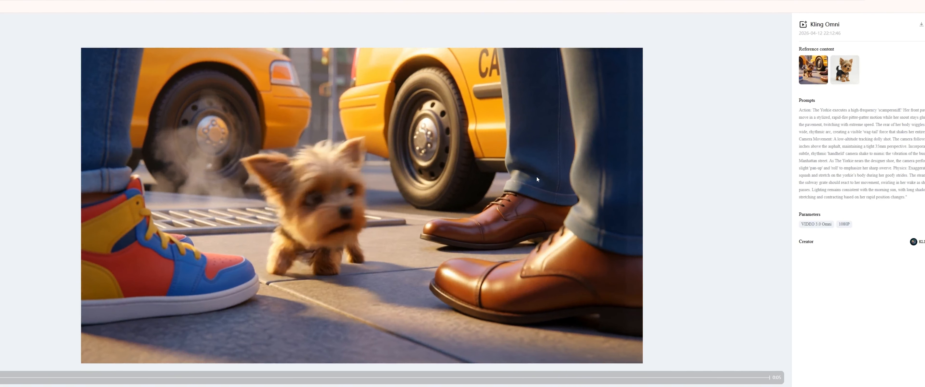
key("Escape")
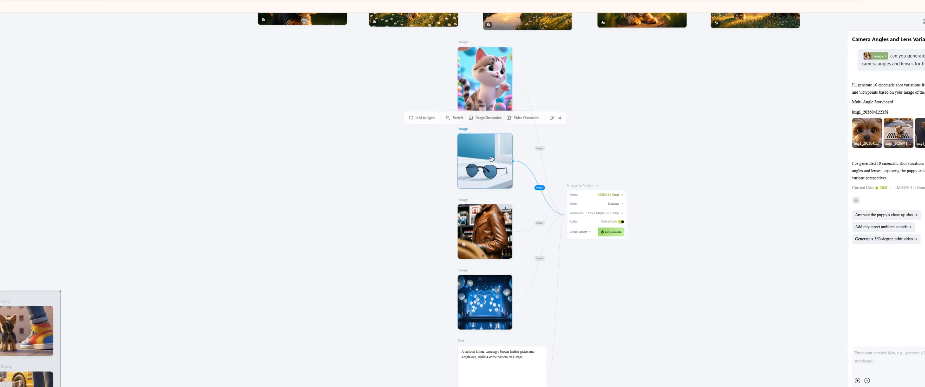
Delete the sunglasses and brown leather jacket images from the kitten video workflow.
key("Delete")
left_click(485, 230)
key("Delete")
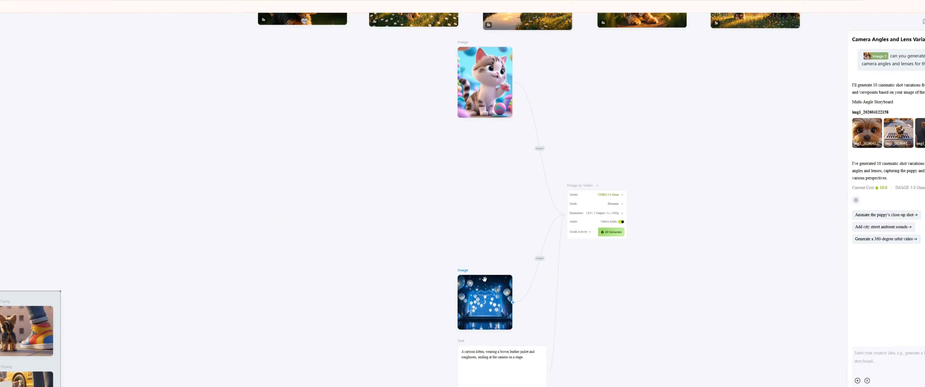
Replace the kitten image with the Yorkie-and-sneaker scene and the blue stage image with the puppy reference image.
left_click_drag(482, 291, 406, 246)
left_click_drag(486, 96, 436, 167)
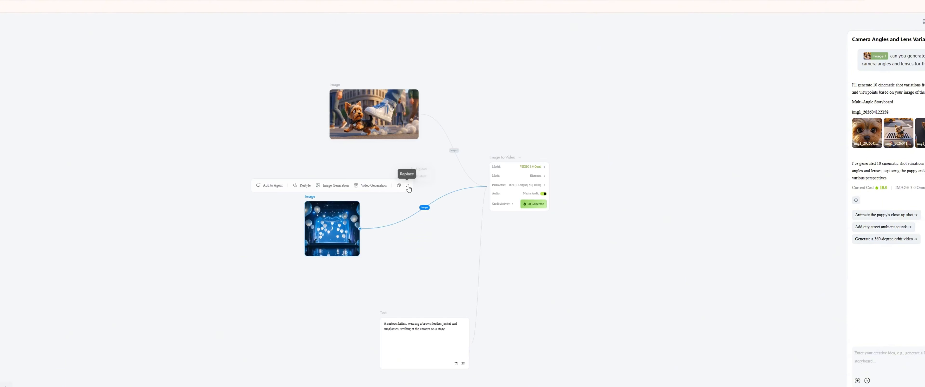
left_click(408, 186)
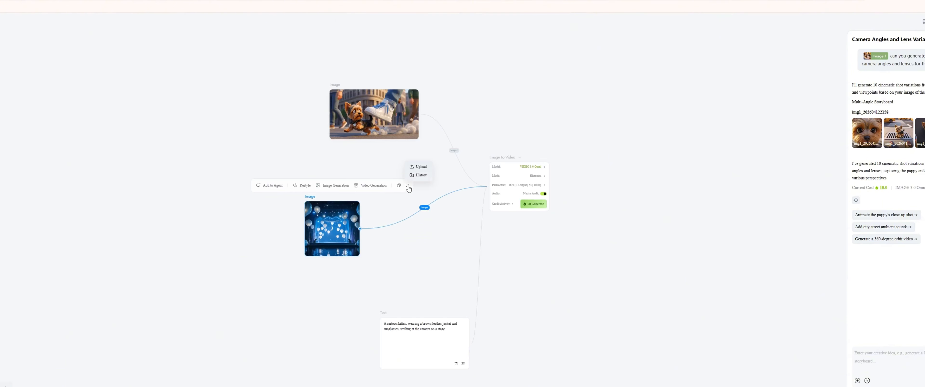
left_click(424, 169)
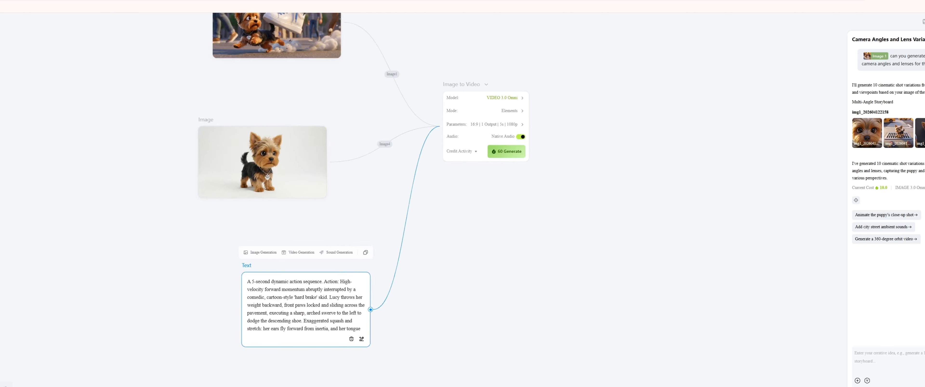
Edit the prompt to start at "Action: High-velocity forward momentum" with "The Yorkie" as its subject, and generate the video.
scroll(300, 256, "up", 3)
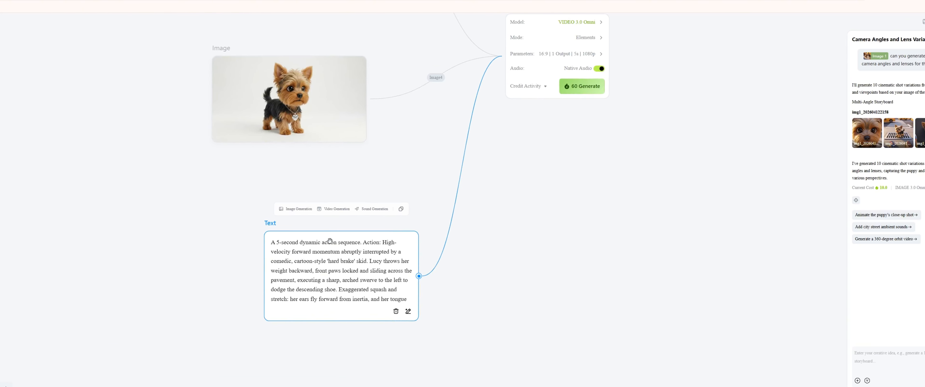
double_click(363, 243)
scroll(354, 261, "up", 3)
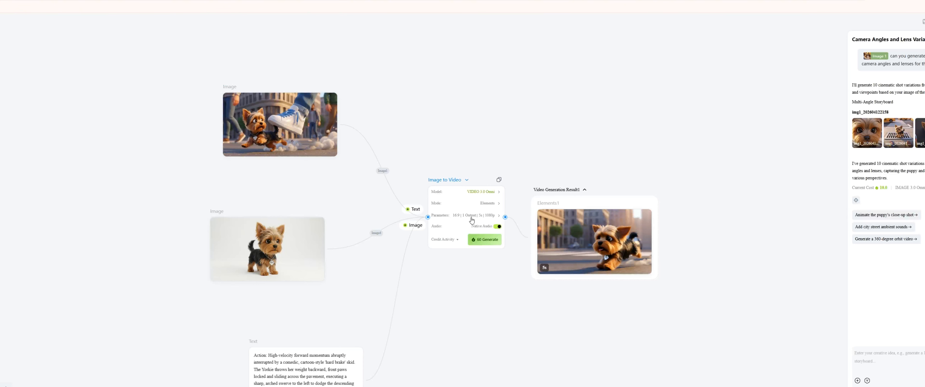
Review the end of the hard-brake prompt and play the generated sneaker video at full size.
left_click_drag(523, 318, 404, 276)
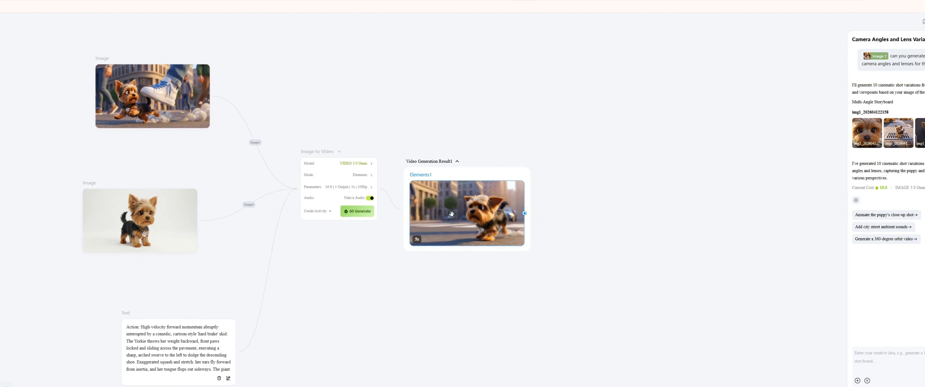
double_click(196, 352)
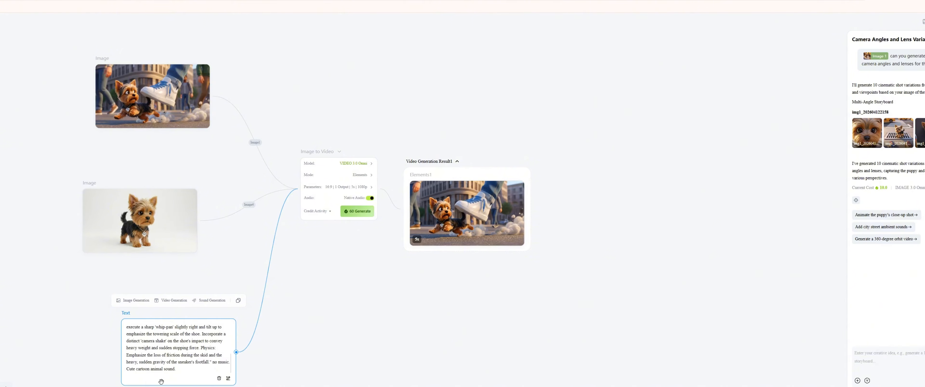
left_click(467, 211)
double_click(467, 211)
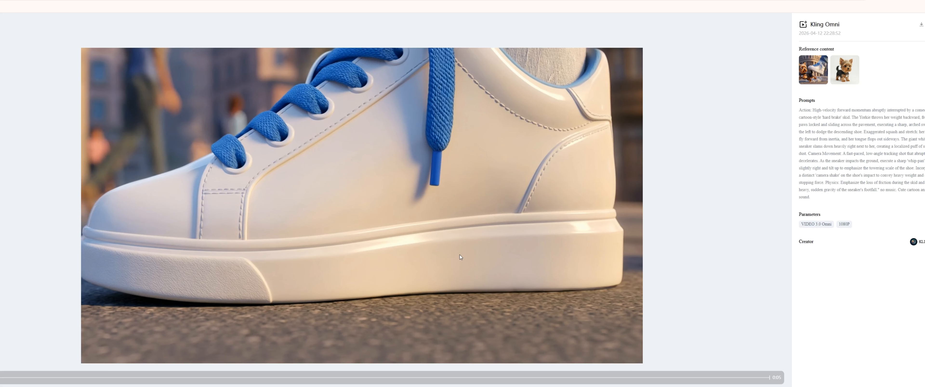
key("Escape")
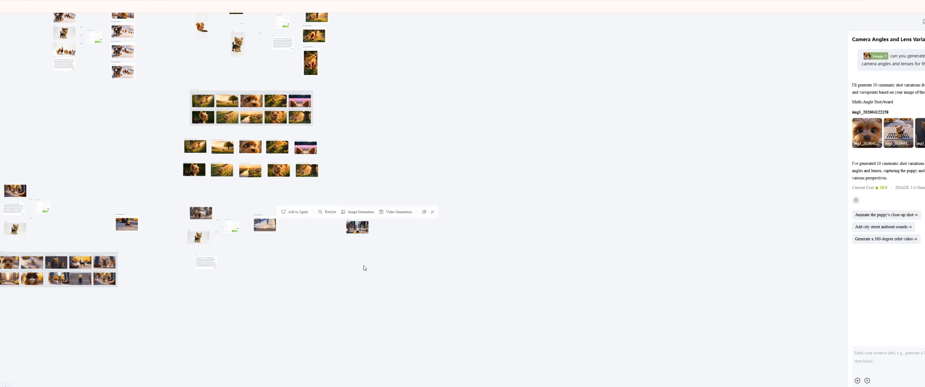
Create a video generation workflow from the ground-level image of walking legs on the sidewalk.
scroll(449, 207, "up", 8)
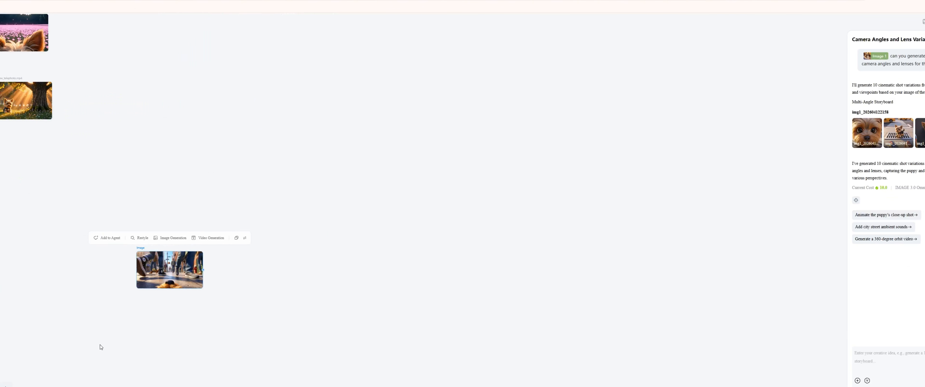
left_click_drag(114, 337, 309, 307)
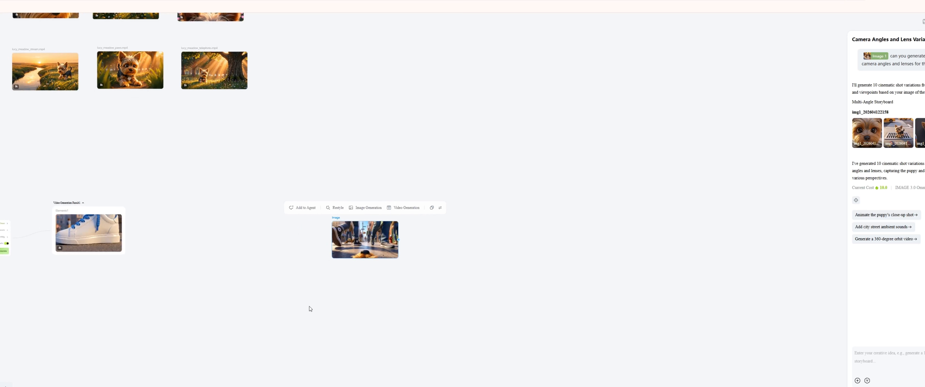
left_click(411, 209)
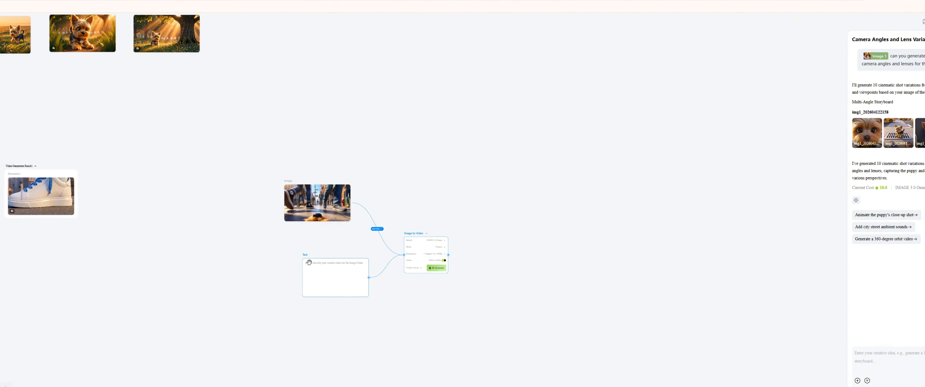
Arrange the new workflow with the text node below the walking-legs image and the Image to Video node beside them.
left_click_drag(320, 262, 294, 261)
left_click_drag(342, 154, 276, 312)
left_click_drag(312, 199, 189, 189)
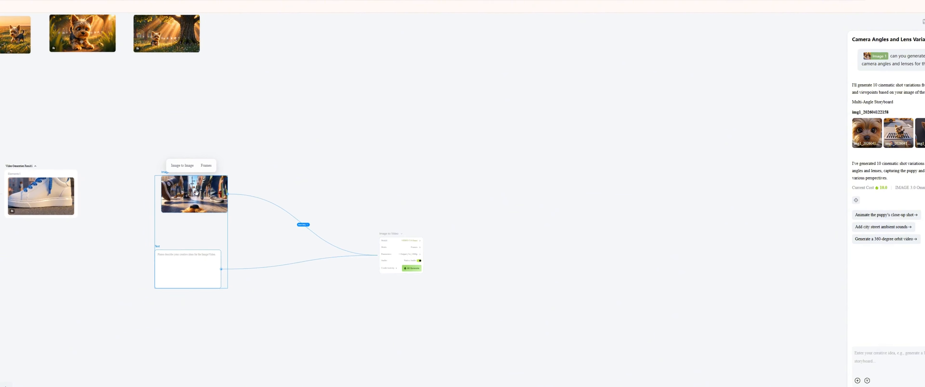
left_click_drag(434, 213, 377, 308)
left_click_drag(396, 243, 331, 224)
left_click_drag(244, 311, 343, 266)
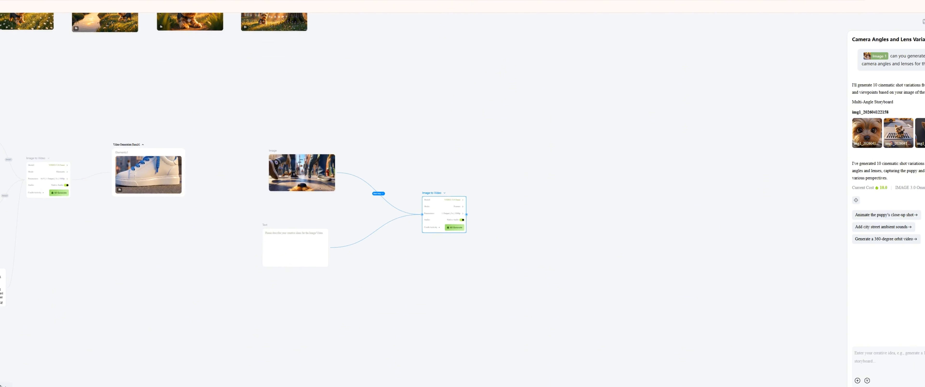
Set the new Image to Video node's mode to Elements.
scroll(416, 215, "up", 5)
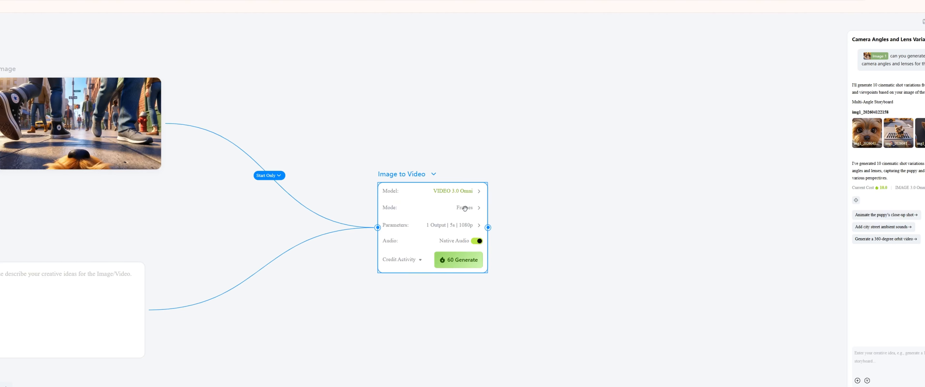
left_click(467, 208)
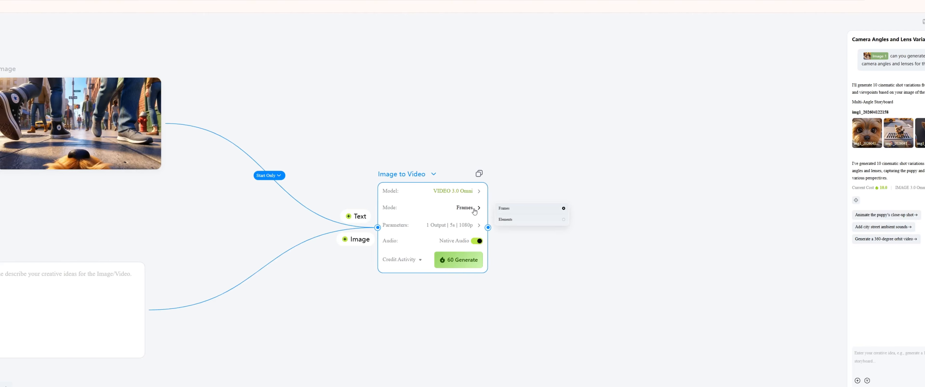
left_click(505, 217)
Reposition the empty text node under the walking-legs image and paste in the "8-second high-velocity Pixar 3D animated clip" prompt.
left_click_drag(271, 306, 419, 260)
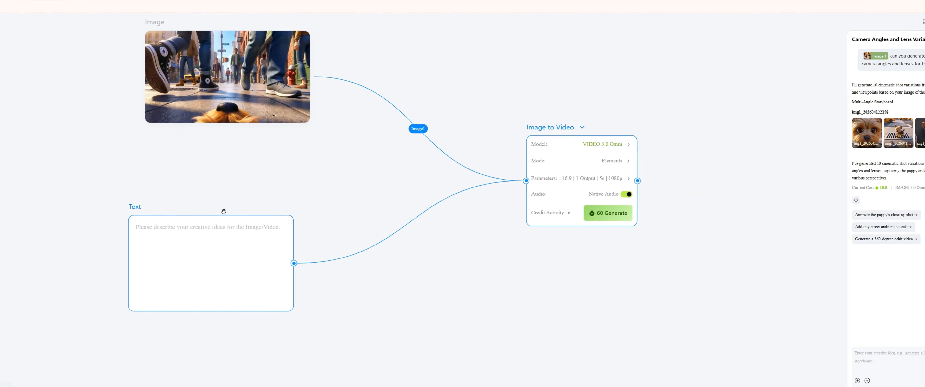
left_click_drag(224, 216, 232, 206)
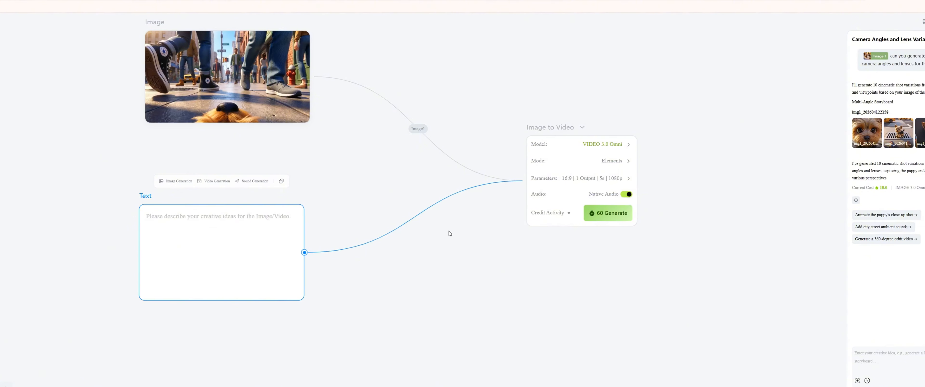
key("ctrl+v")
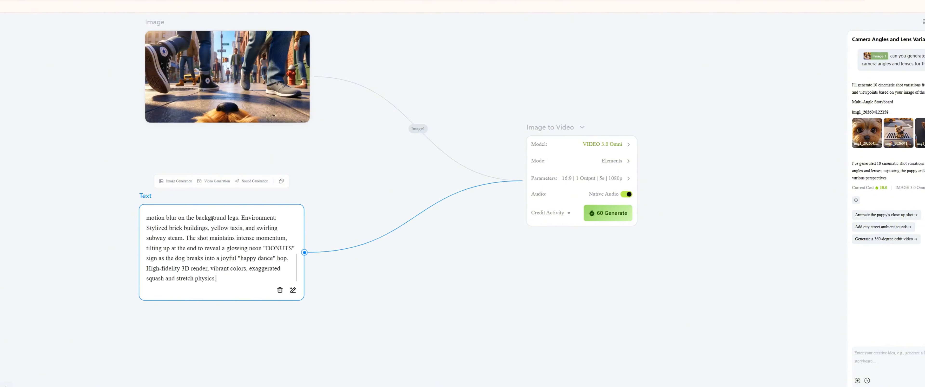
Set the video duration to 8s and link the puppy reference image as a second input below the prompt.
scroll(192, 252, "up", 5)
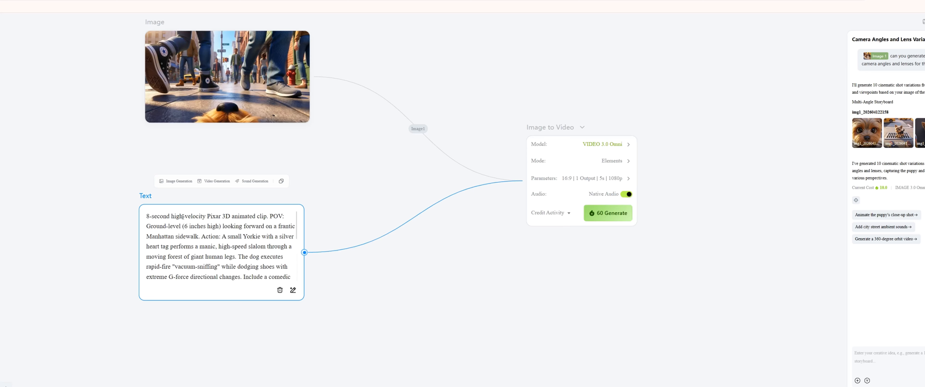
left_click(612, 178)
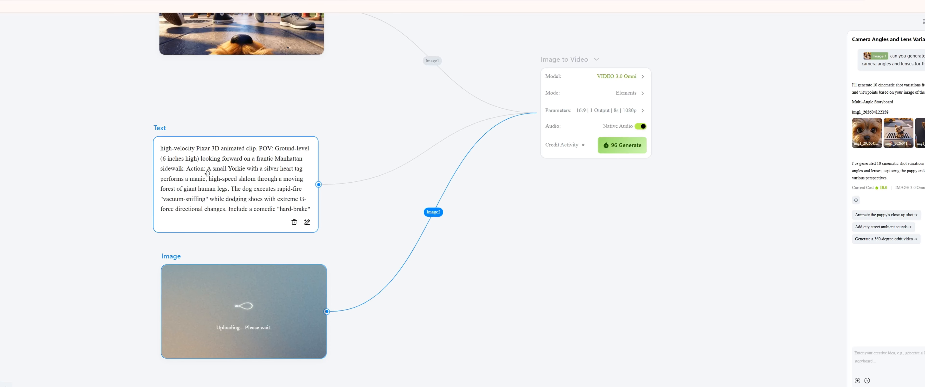
left_click_drag(207, 174, 219, 157)
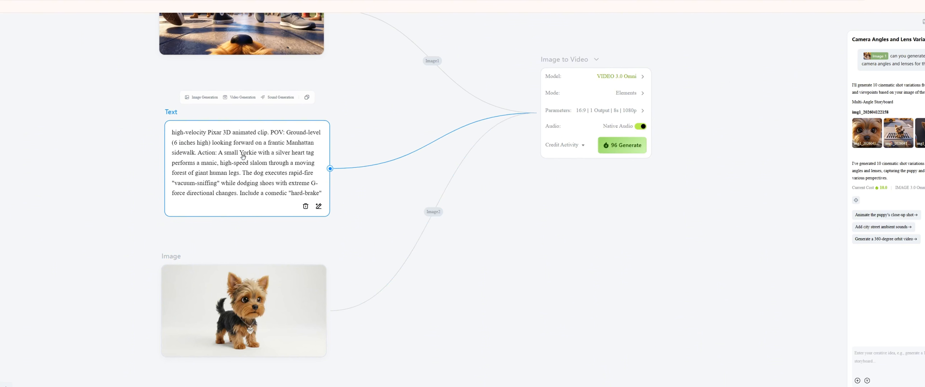
Delete the word "designer" before "sneaker" in the prompt and review the remaining text.
scroll(243, 157, "down", 5)
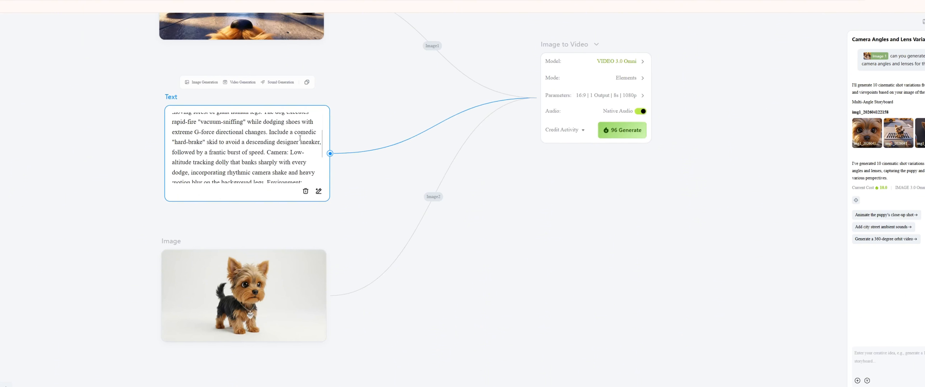
scroll(278, 142, "down", 3)
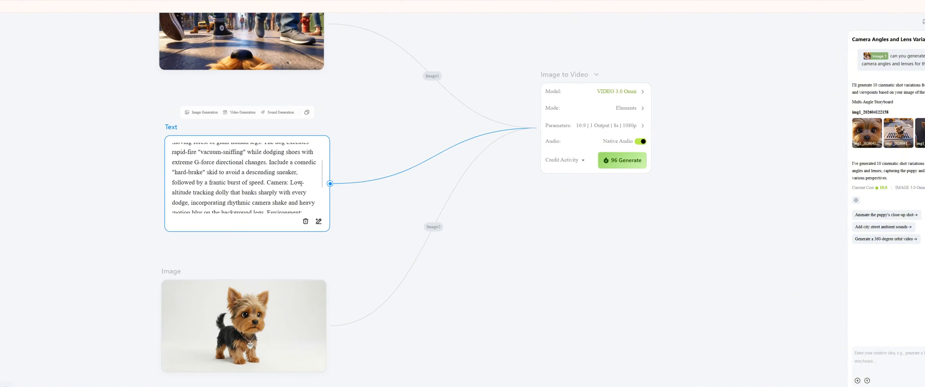
scroll(237, 184, "up", 5)
scroll(280, 181, "down", 4)
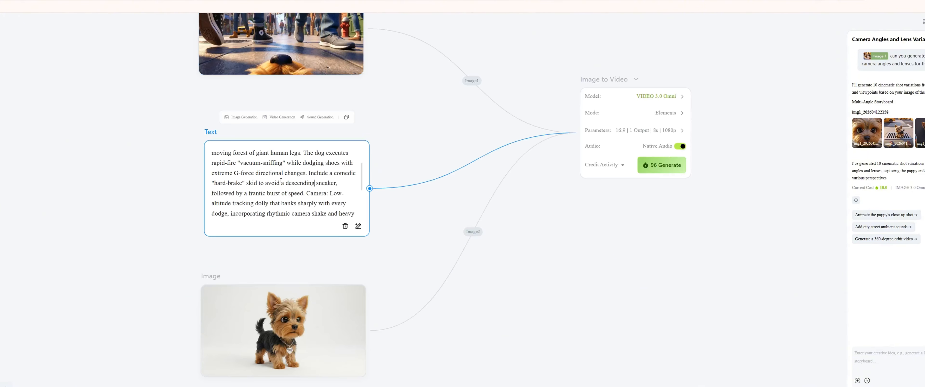
scroll(325, 194, "down", 3)
scroll(284, 205, "up", 3)
scroll(288, 194, "down", 3)
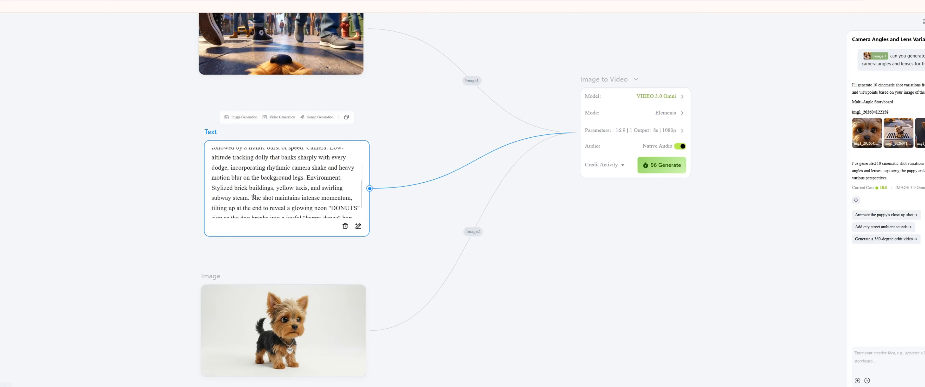
scroll(253, 197, "down", 3)
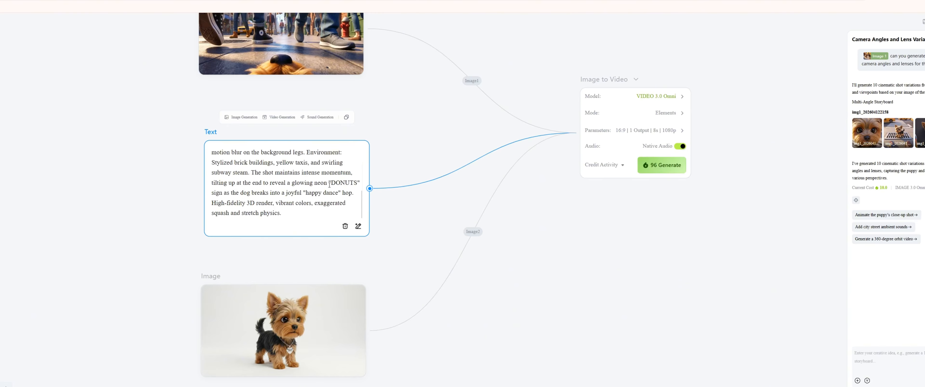
Delete the neon "DONUTS" sign and happy dance passage from the prompt and append "No MUSIC. Cute cartoon dog sound.".
left_click_drag(212, 183, 355, 193)
key("BackSpace")
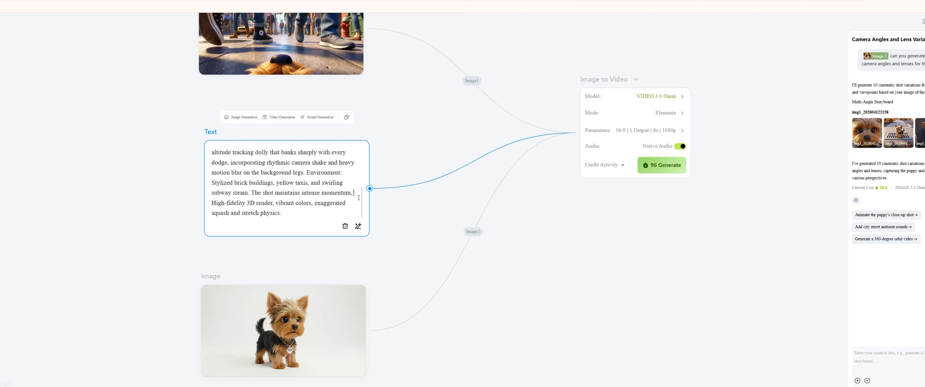
scroll(285, 216, "down", 10)
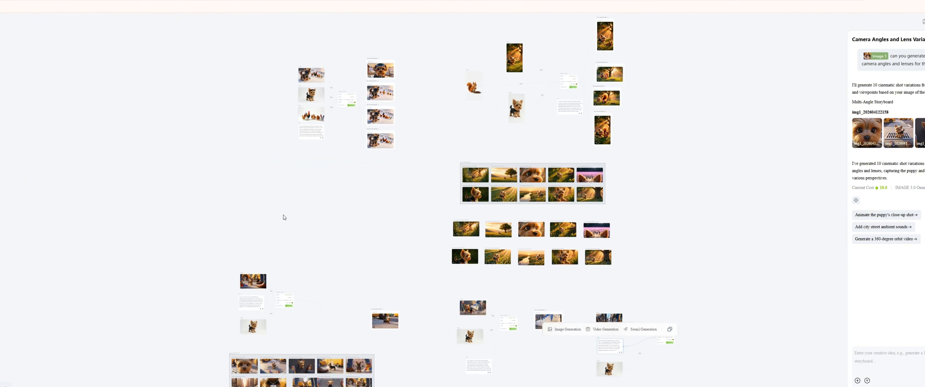
left_click_drag(284, 215, 45, 47)
scroll(296, 163, "up", 7)
scroll(296, 162, "up", 1)
double_click(307, 181)
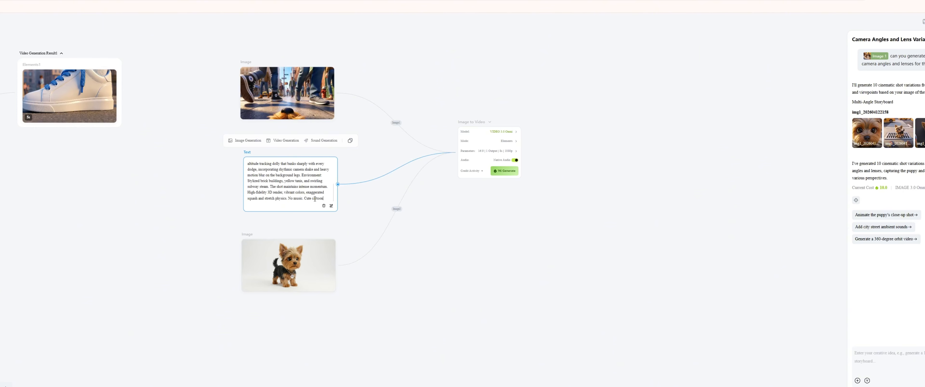
type("dog sound.")
Generate the 8-second video from the walking-legs image, the edited prompt and the puppy reference image.
scroll(324, 196, "down", 10)
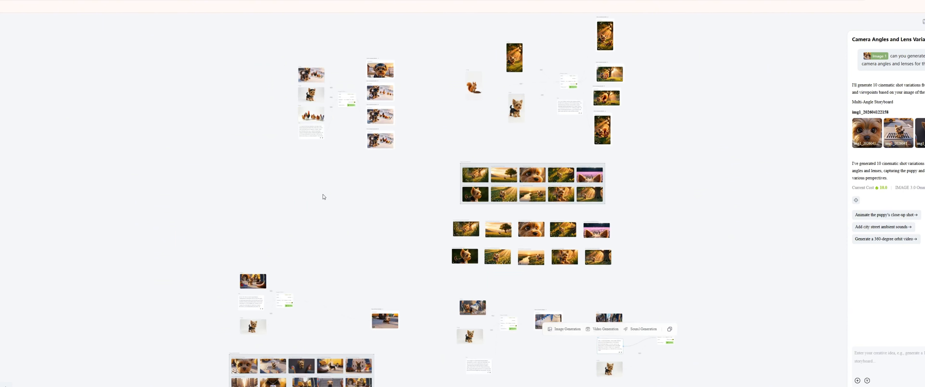
left_click_drag(628, 339, 342, 194)
scroll(342, 194, "up", 10)
scroll(165, 201, "down", 3)
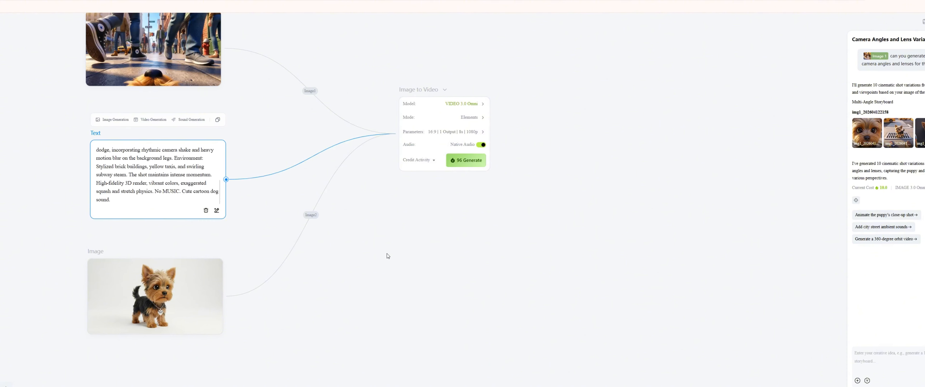
left_click_drag(387, 256, 522, 259)
left_click(602, 164)
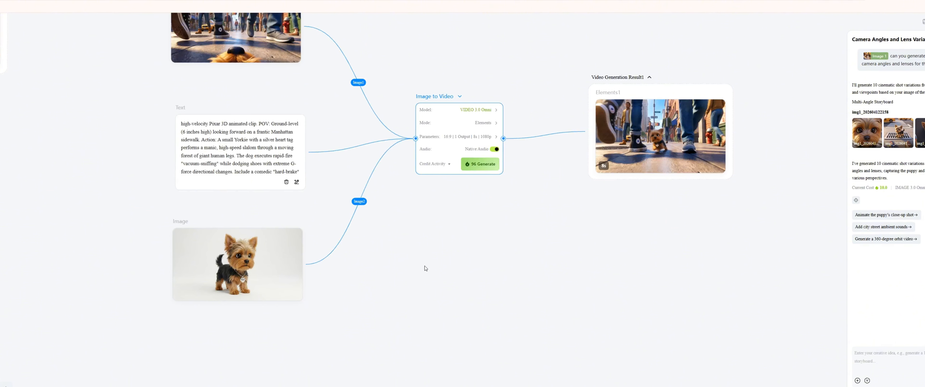
Play the newly generated 8-second clip to review the Yorkie's motion.
left_click_drag(571, 241, 413, 298)
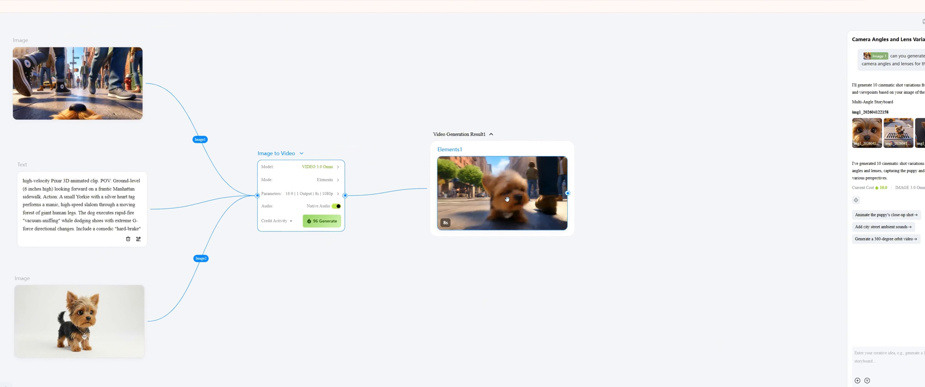
left_click(508, 201)
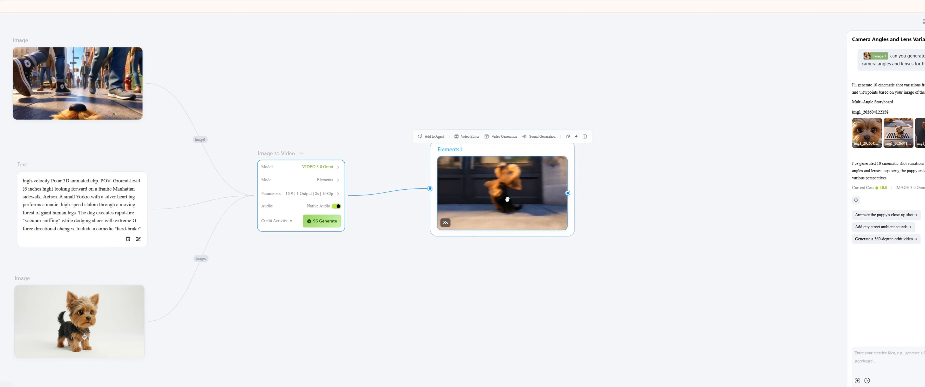
left_click(508, 202)
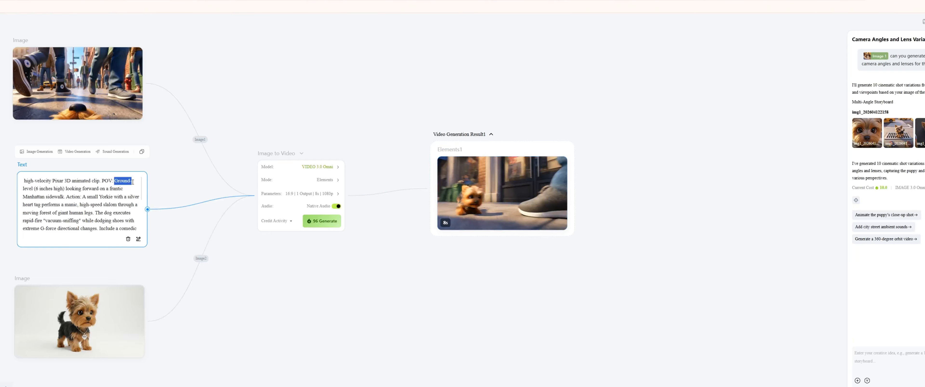
Replace "Ground-level (6 inches high)" after POV in the prompt with "from the dog's eye view".
type("from the dog's eye view.")
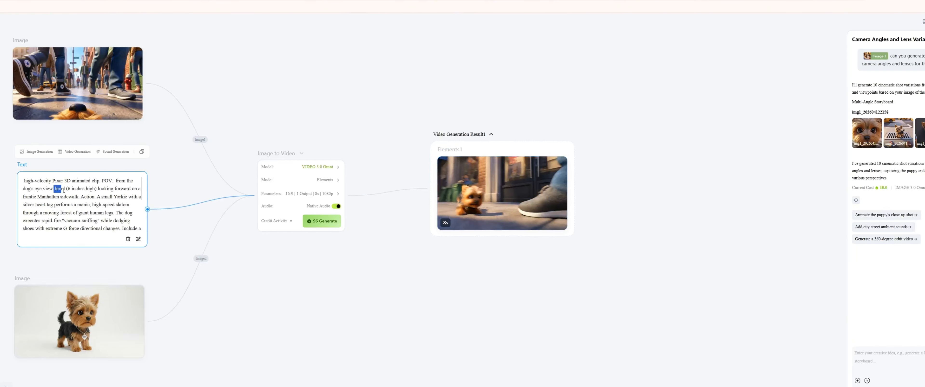
left_click_drag(63, 190, 97, 189)
key("BackSpace")
key("BackSpace")
key("BackSpace")
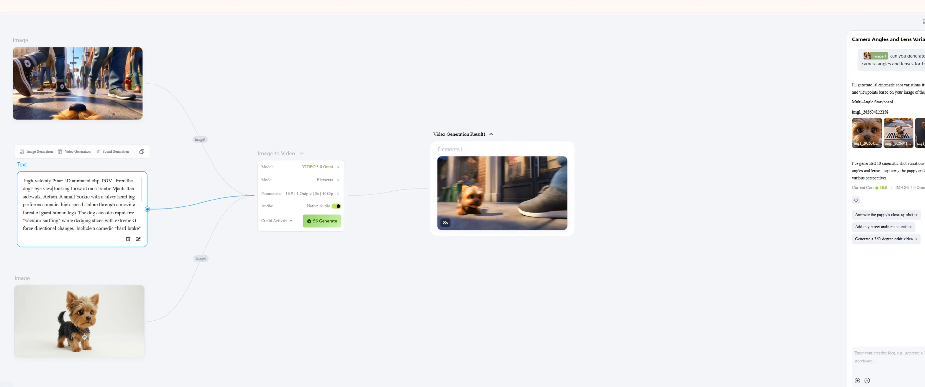
Play the 6-second clip in the second video generation result.
scroll(108, 224, "down", 5)
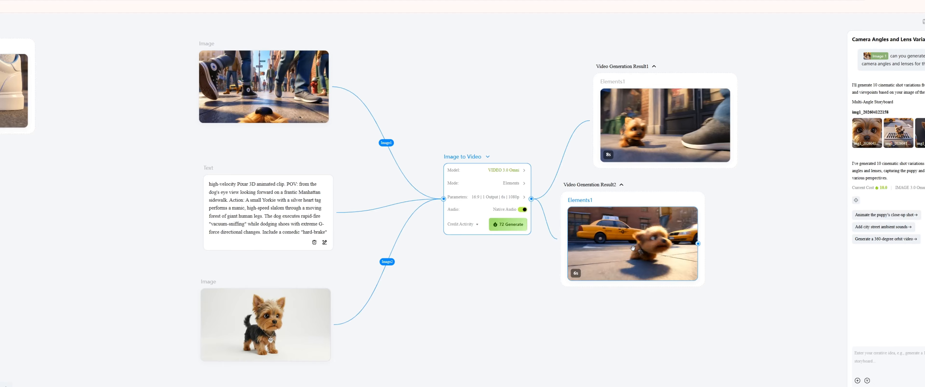
double_click(633, 248)
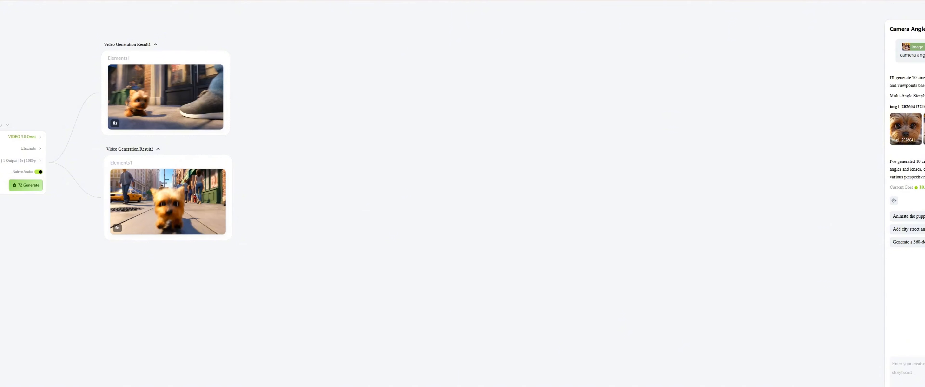
Delete the sunglasses and leather jacket images from the kitten template and set its Image to Video mode to Frames.
scroll(480, 228, "down", 2)
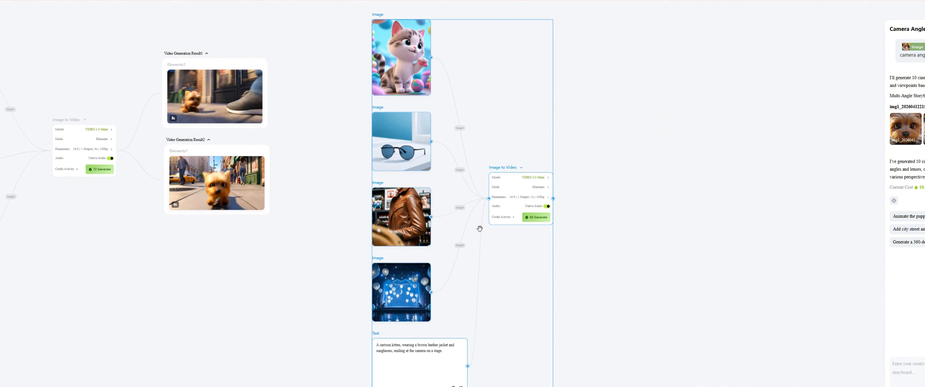
left_click(547, 187)
left_click(575, 189)
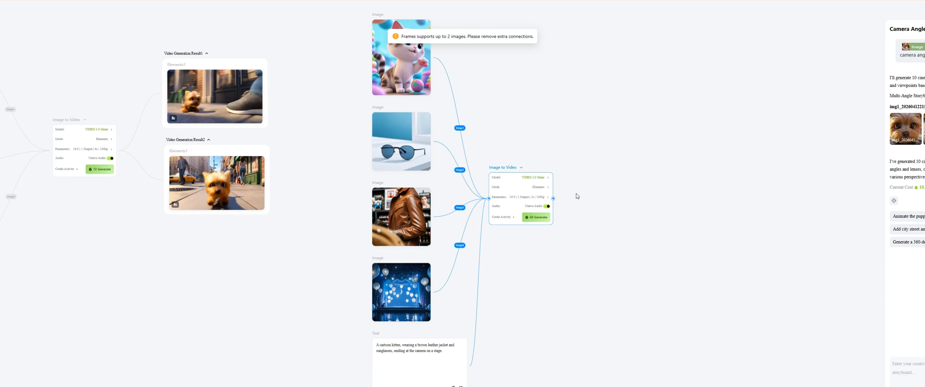
left_click_drag(446, 139, 364, 228)
key("Delete")
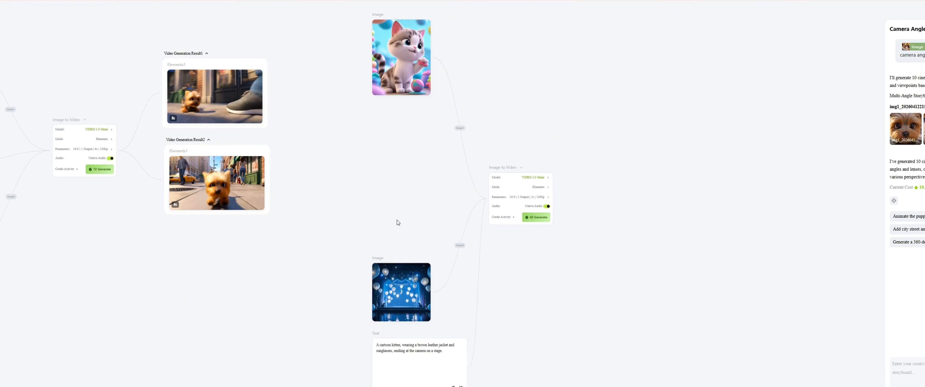
left_click(540, 188)
left_click(575, 189)
Move the kitten image, stage image and kitten prompt node closer together beside the Image to Video node.
left_click_drag(406, 291, 415, 240)
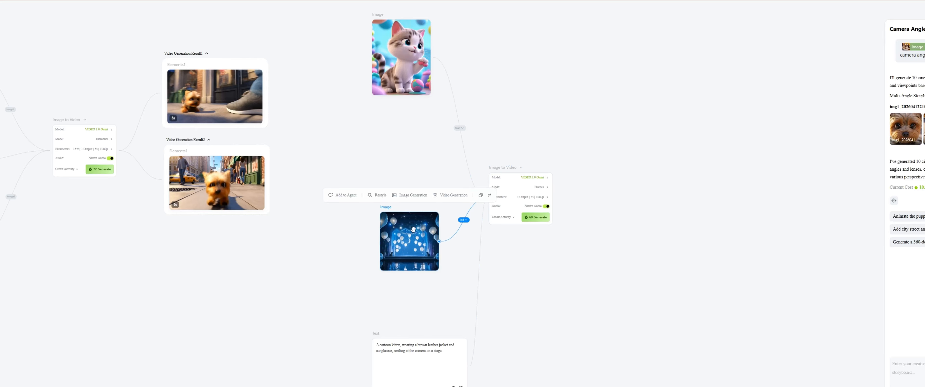
left_click_drag(406, 60, 414, 135)
left_click_drag(425, 344, 429, 310)
Replace the kitten start frame with the uploaded extreme close-up of the Yorkie's eyes from Downloads.
left_click(427, 135)
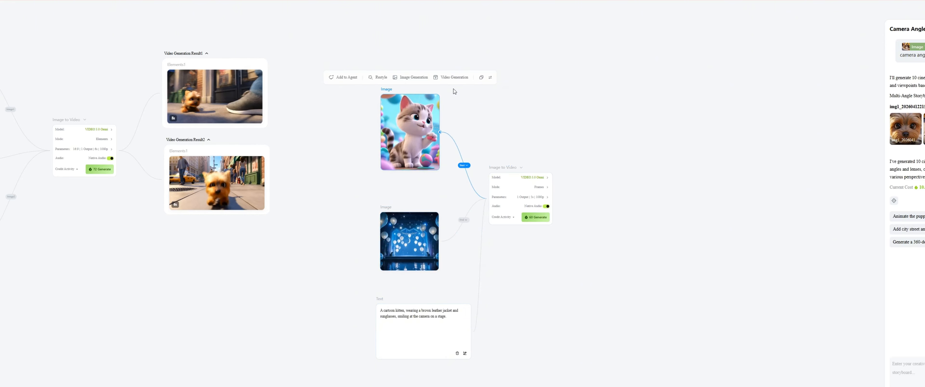
left_click(491, 78)
left_click(509, 59)
scroll(185, 184, "down", 2)
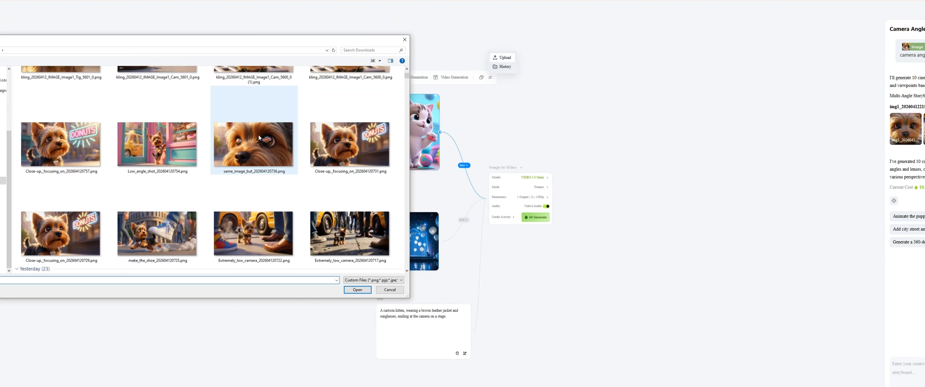
double_click(258, 151)
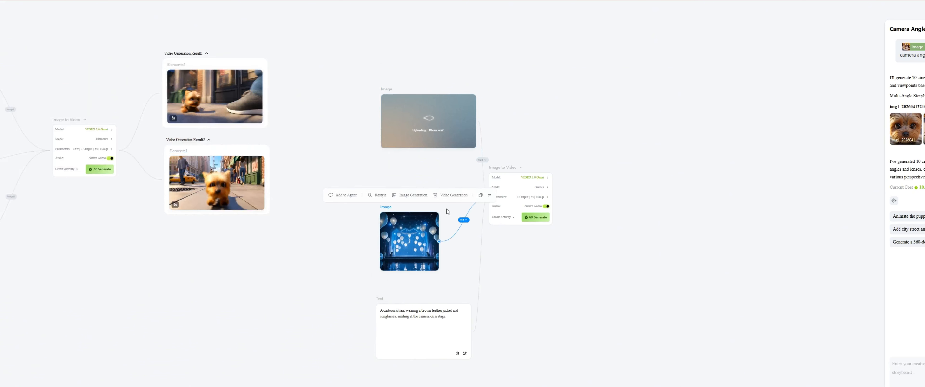
Replace the stage end frame with the uploaded Yorkie-at-the-donut-window image and move the Image to Video node farther from the images.
left_click(489, 195)
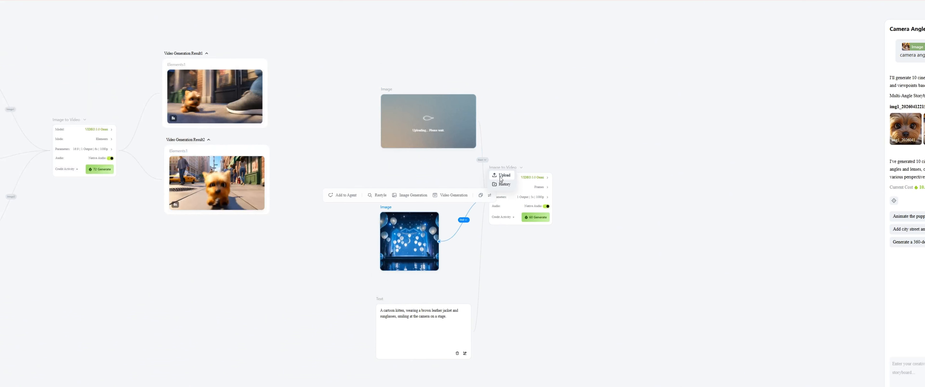
left_click(504, 176)
double_click(60, 121)
left_click_drag(519, 172, 560, 169)
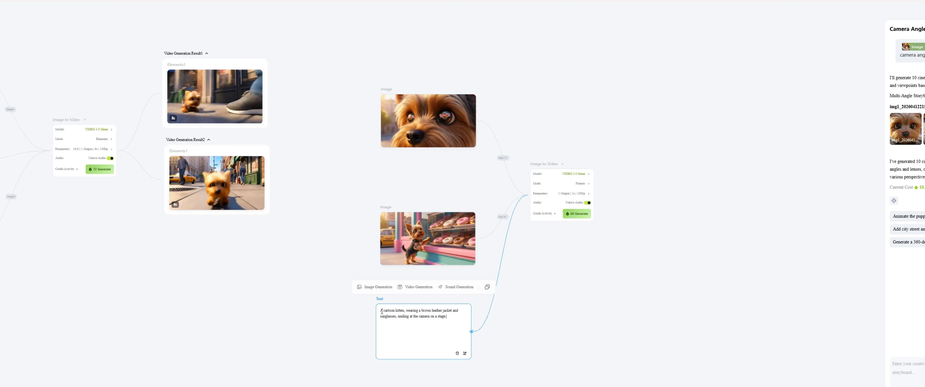
Replace the kitten text with the pasted prompt starting "Pixar 3D animated clip smoothly interpolating between the start and end frames".
left_click_drag(382, 312, 385, 310)
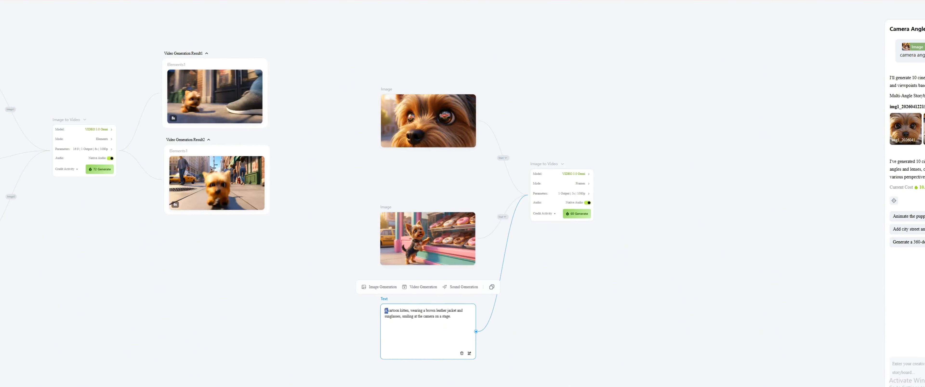
key("ctrl+v")
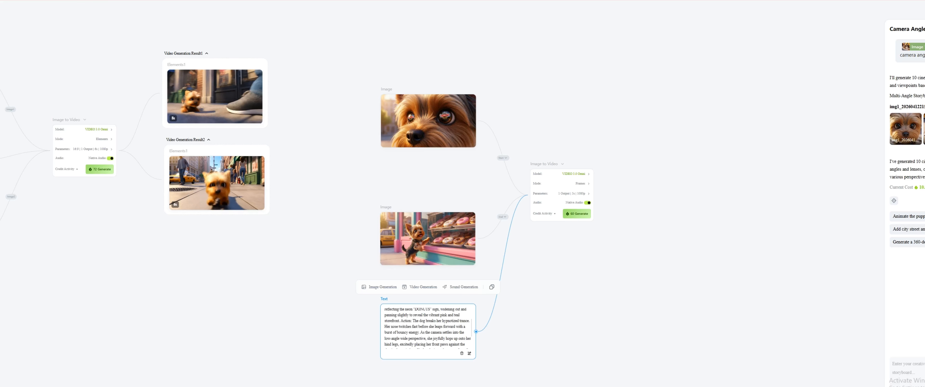
scroll(464, 206, "up", 4)
scroll(574, 317, "down", 10)
scroll(357, 251, "up", 2)
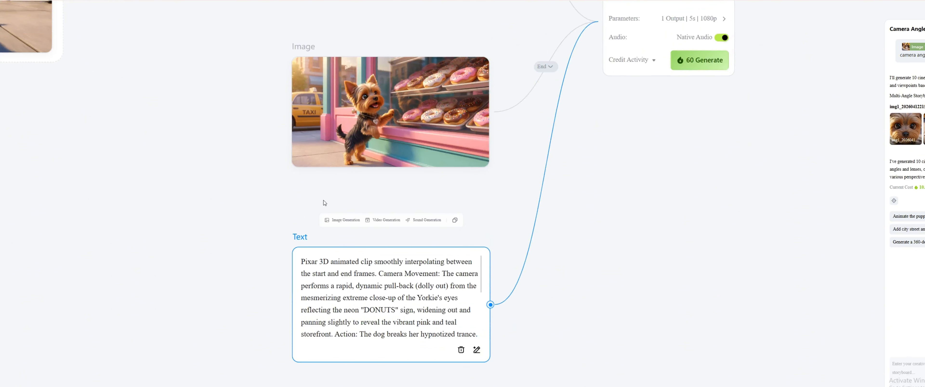
Read through the start-to-end frame prompt and append "NO MUSIC" at its end.
left_click_drag(375, 262, 453, 342)
left_click(444, 303)
scroll(382, 316, "down", 1)
scroll(381, 315, "down", 2)
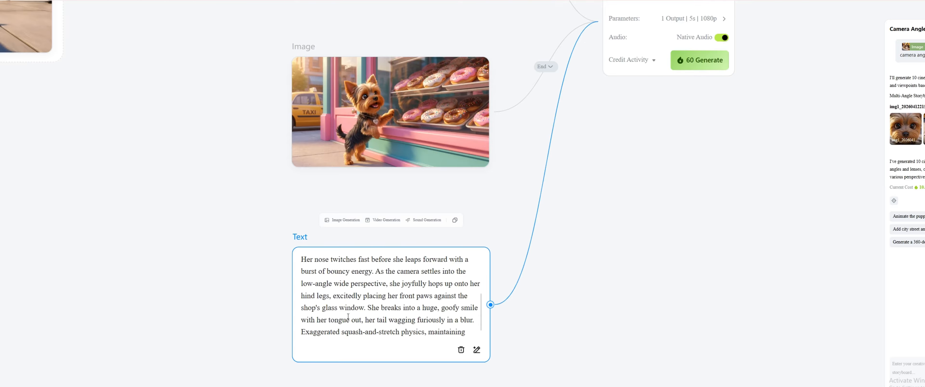
scroll(407, 305, "down", 1)
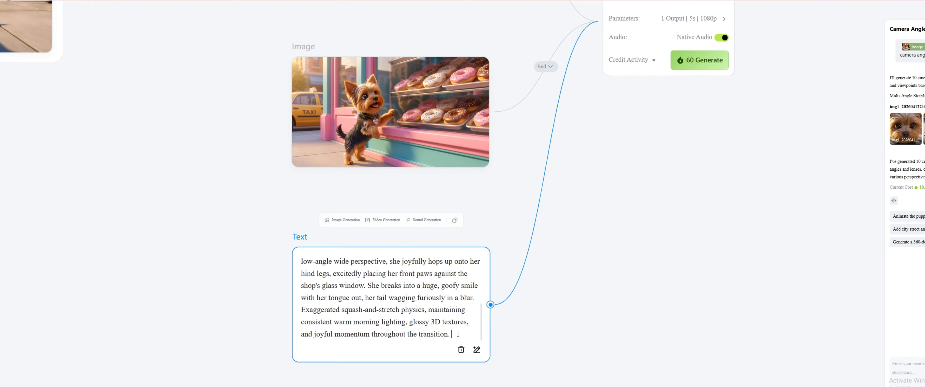
type("NO MUSIC")
Set the Frames video's duration to 6s and generate the transition clip from the eye close-up to the donut window.
scroll(690, 251, "down", 10)
left_click_drag(690, 251, 399, 126)
scroll(466, 203, "up", 8)
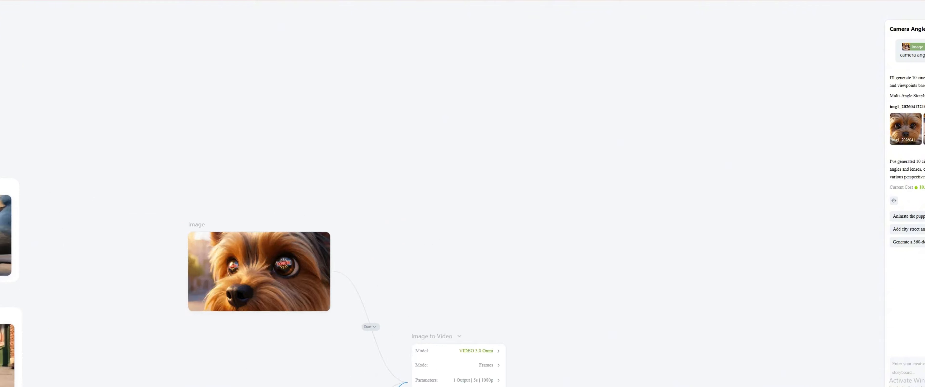
scroll(283, 366, "down", 5)
left_click(491, 129)
left_click(485, 283)
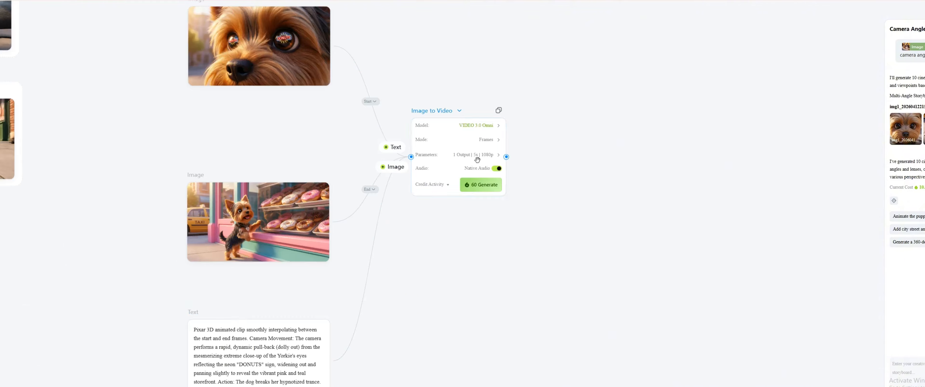
left_click(476, 157)
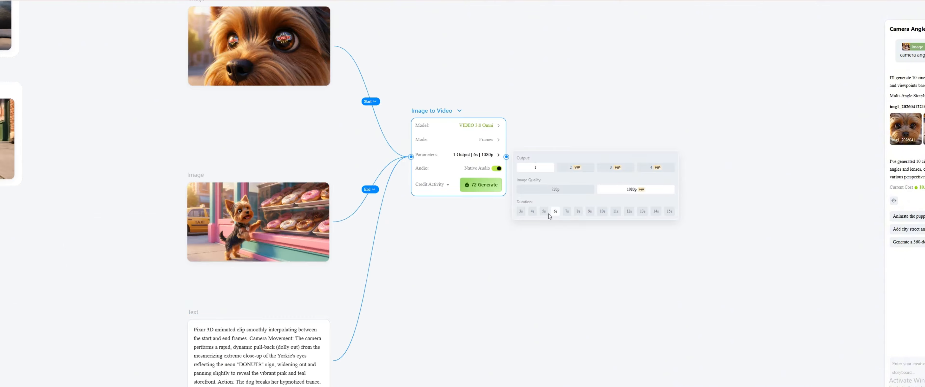
left_click(483, 186)
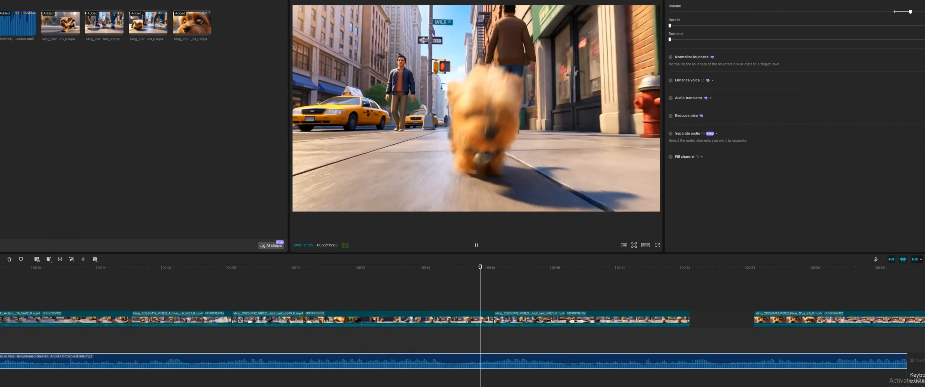
Switch to CapCut and move the last Yorkie clip on the timeline against the preceding clip to close the gap.
left_click(780, 318)
left_click_drag(780, 319, 740, 319)
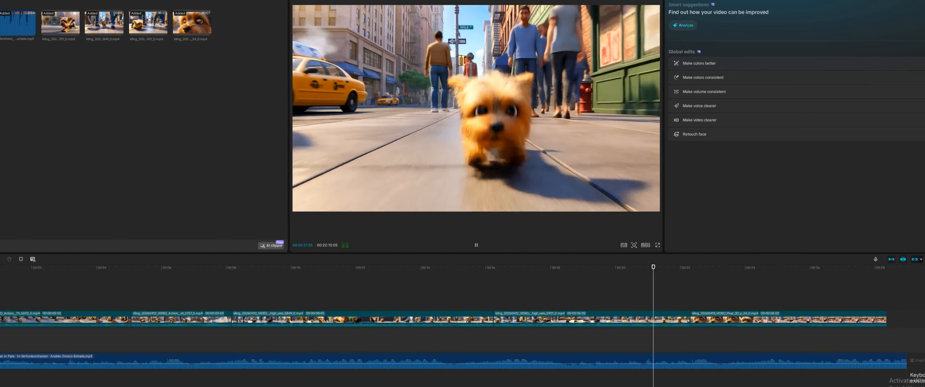